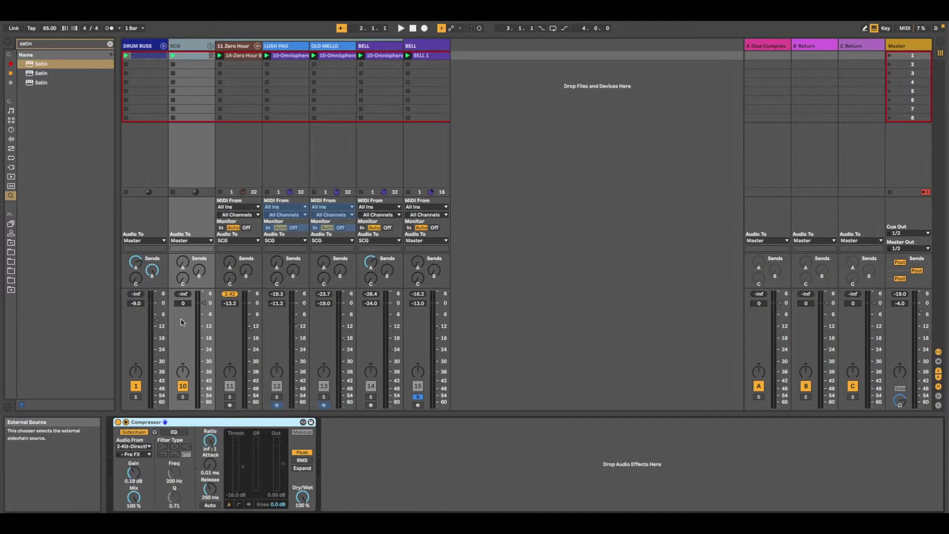
Examine the Massive 5 Layered Kick chain inside the DRUM BUSS group's kit track
{"action": "left_click", "coordinate": [163, 45]}
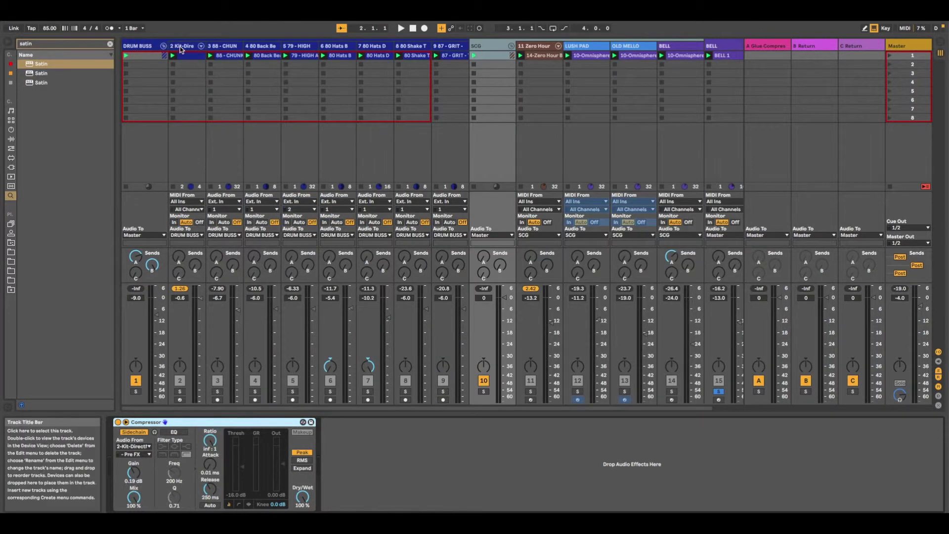
{"action": "left_click", "coordinate": [182, 47]}
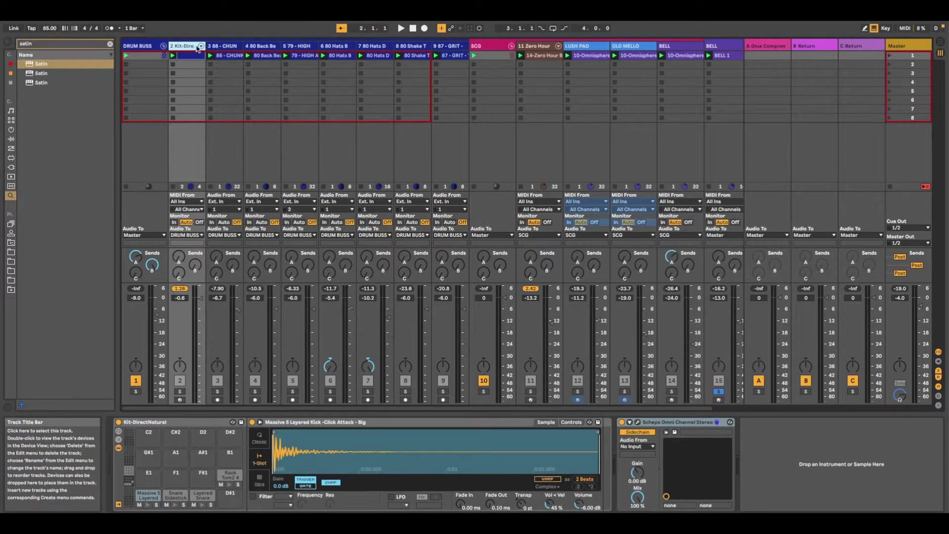
{"action": "left_click", "coordinate": [201, 46]}
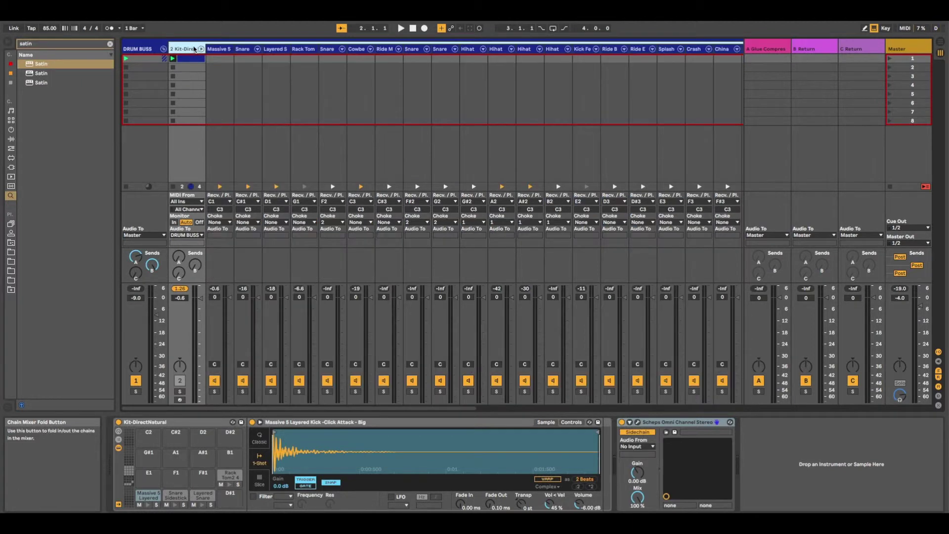
{"action": "left_click", "coordinate": [219, 48]}
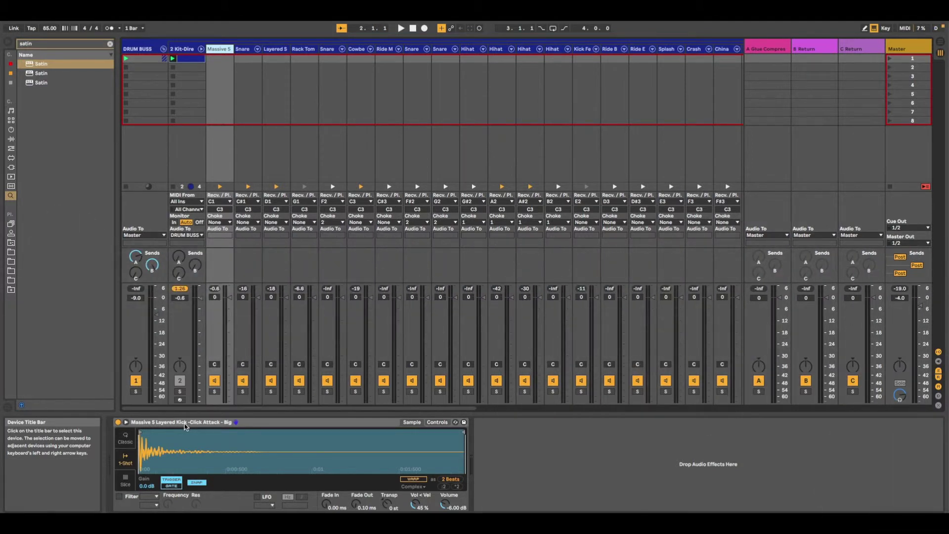
Collapse the DRUM BUSS group and try the SCG compressor's threshold at about -10.1 dB
{"action": "left_click", "coordinate": [163, 49]}
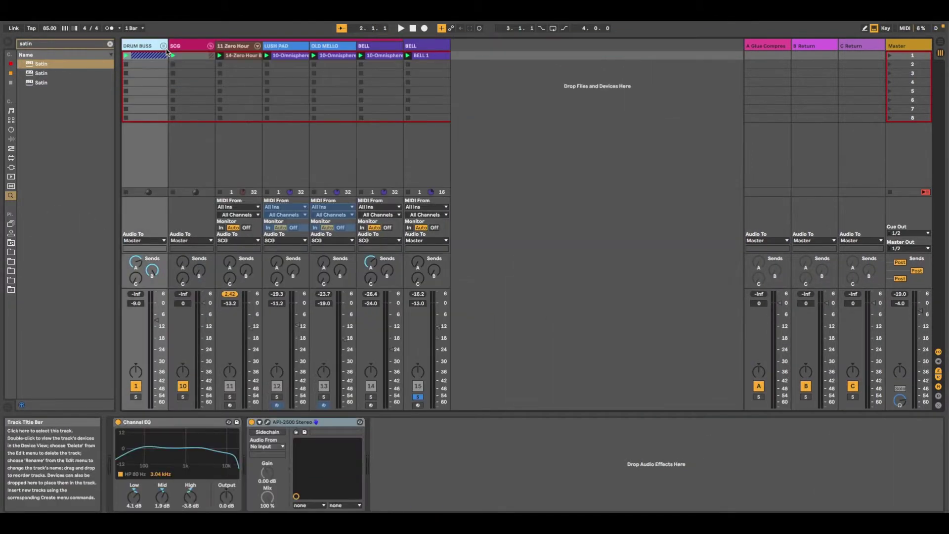
{"action": "left_click", "coordinate": [177, 48]}
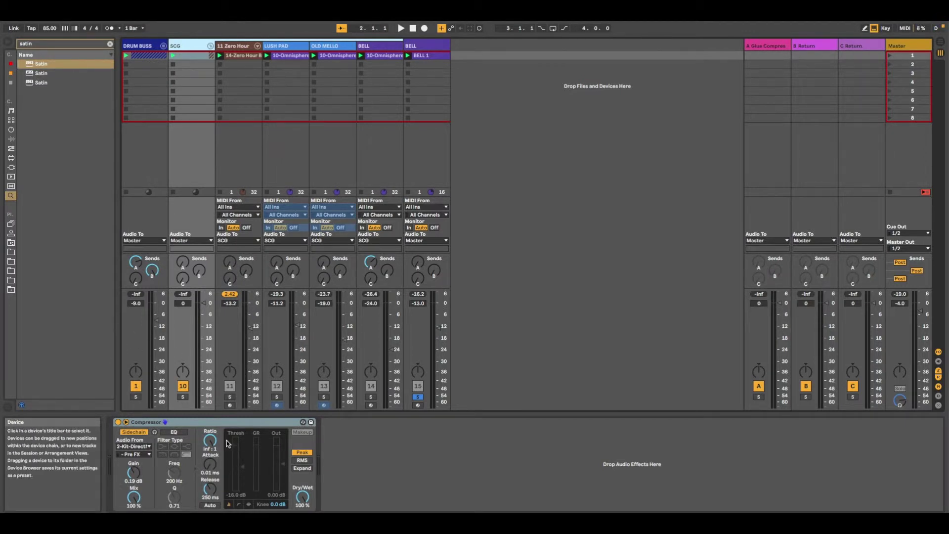
{"action": "left_click_drag", "start_coordinate": [241, 466], "coordinate": [239, 459]}
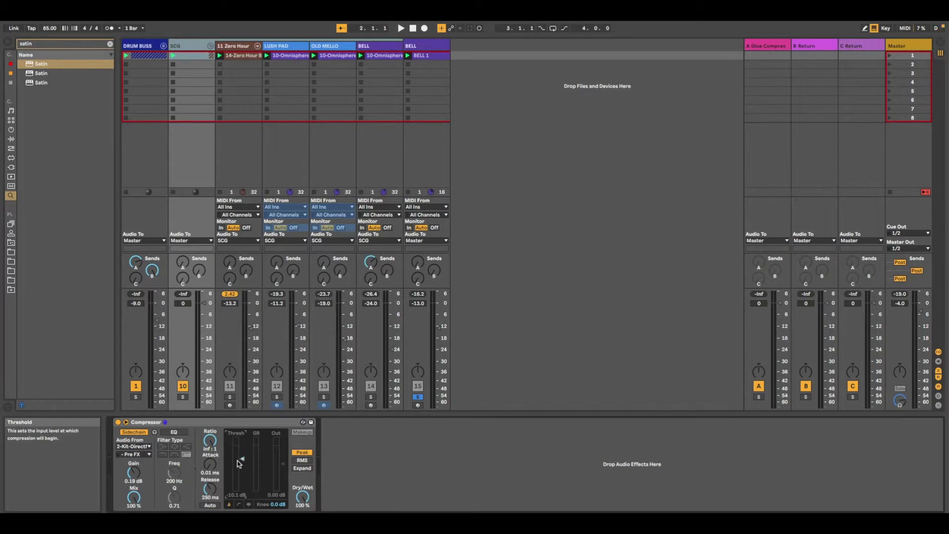
Play the session with the solo cleared on track 15 (BELL), and audition the SCG group briefly in solo
{"action": "key", "text": "space"}
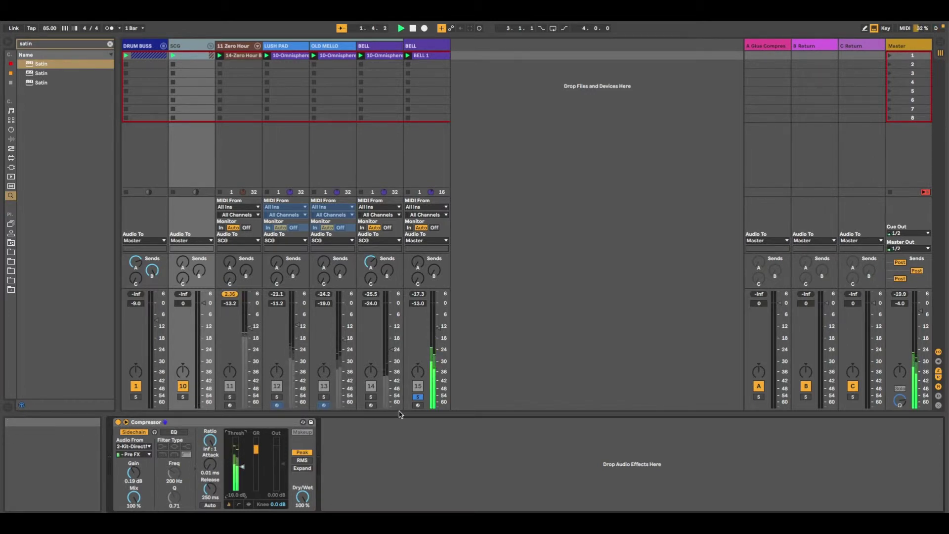
{"action": "left_click", "coordinate": [418, 397]}
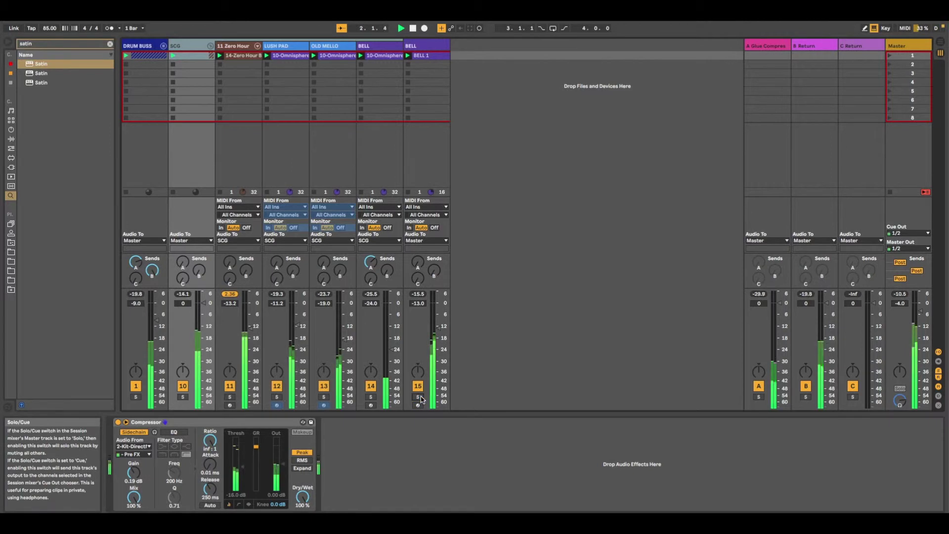
{"action": "left_click", "coordinate": [183, 397]}
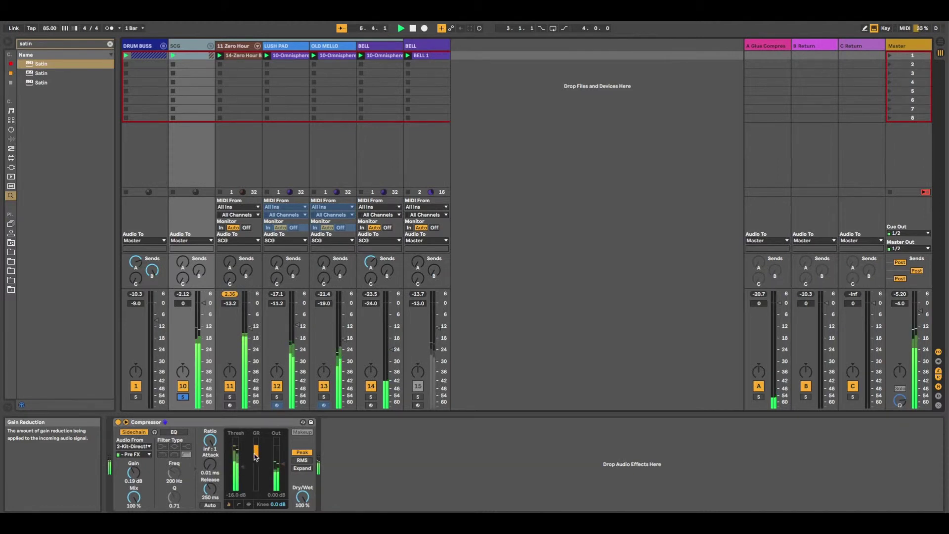
{"action": "left_click", "coordinate": [184, 397]}
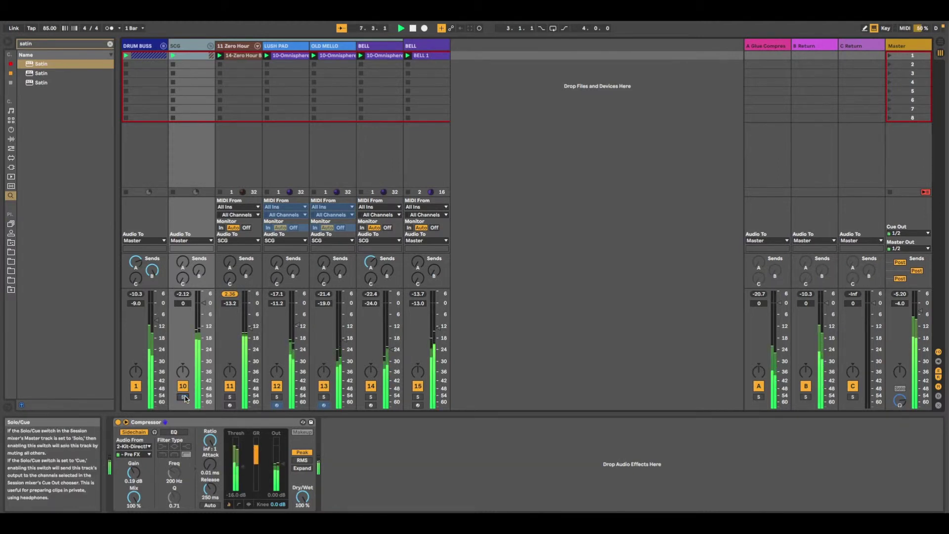
Expand the DRUM BUSS group and play back its drums with the Massive 5 Layered Kick chain selected
{"action": "left_click", "coordinate": [157, 48]}
{"action": "left_click", "coordinate": [163, 46]}
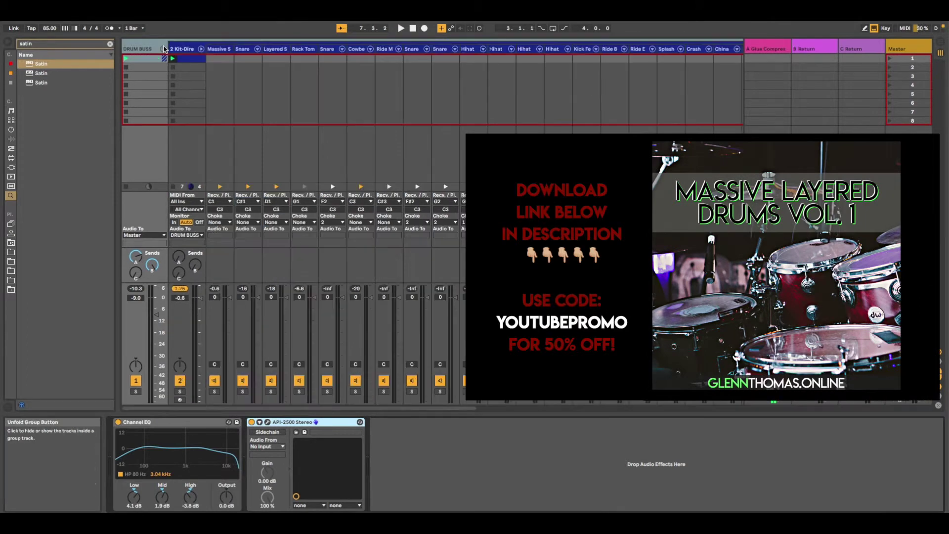
{"action": "left_click", "coordinate": [230, 89]}
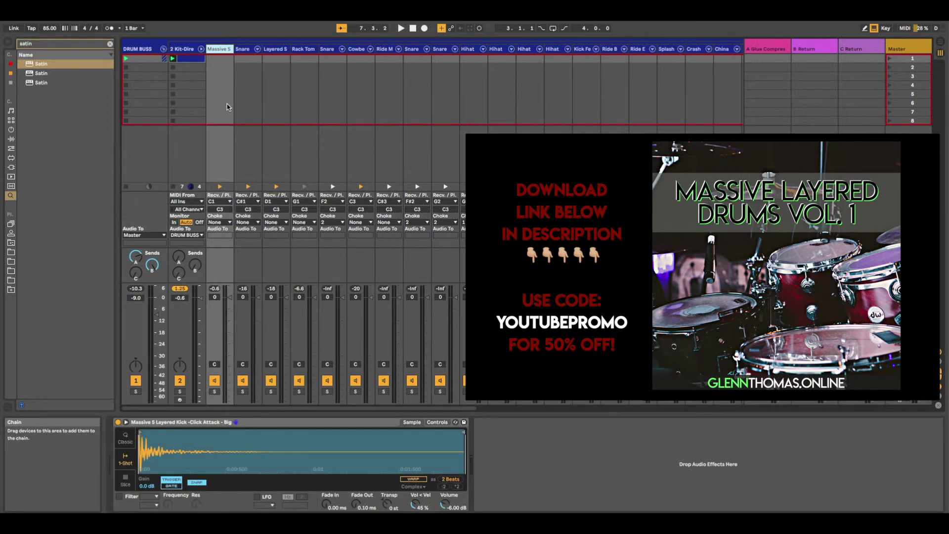
{"action": "key", "text": "space"}
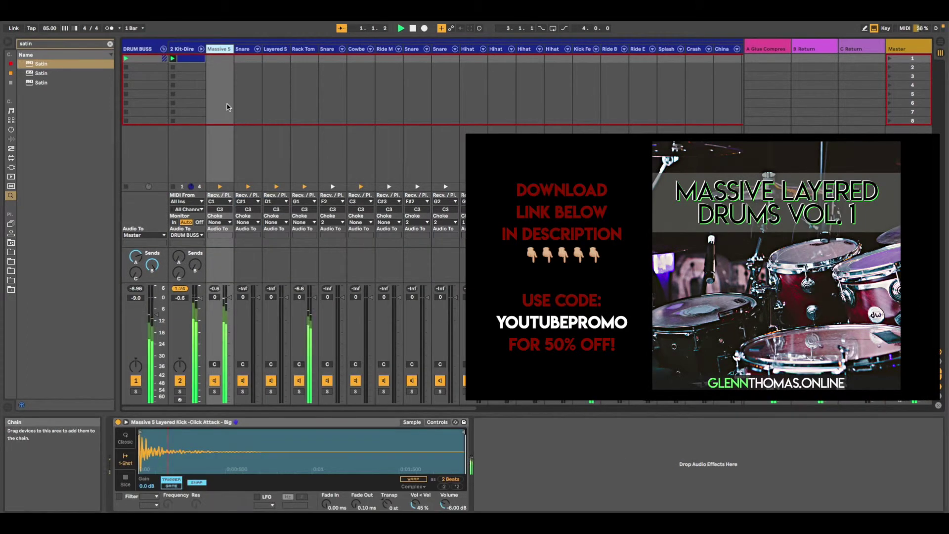
{"action": "left_click", "coordinate": [215, 393]}
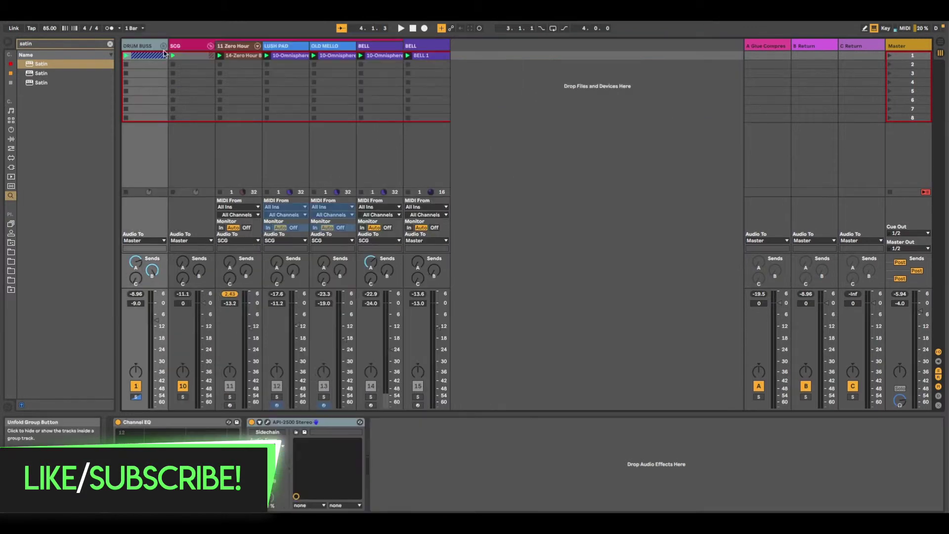
Search the browser for "compres" and add the stock Compressor to the SCG group track
{"action": "left_click", "coordinate": [191, 409]}
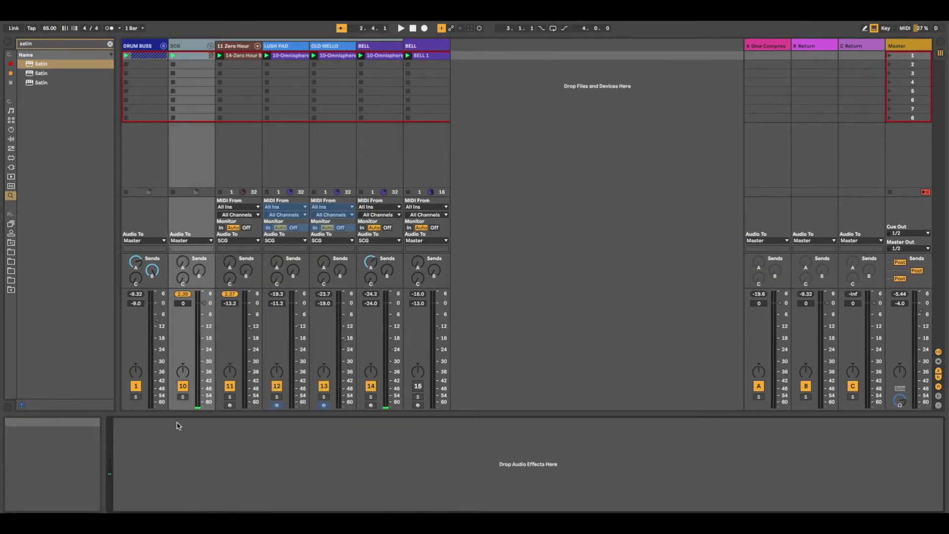
{"action": "key", "text": "ctrl+f"}
{"action": "type", "text": "compres"}
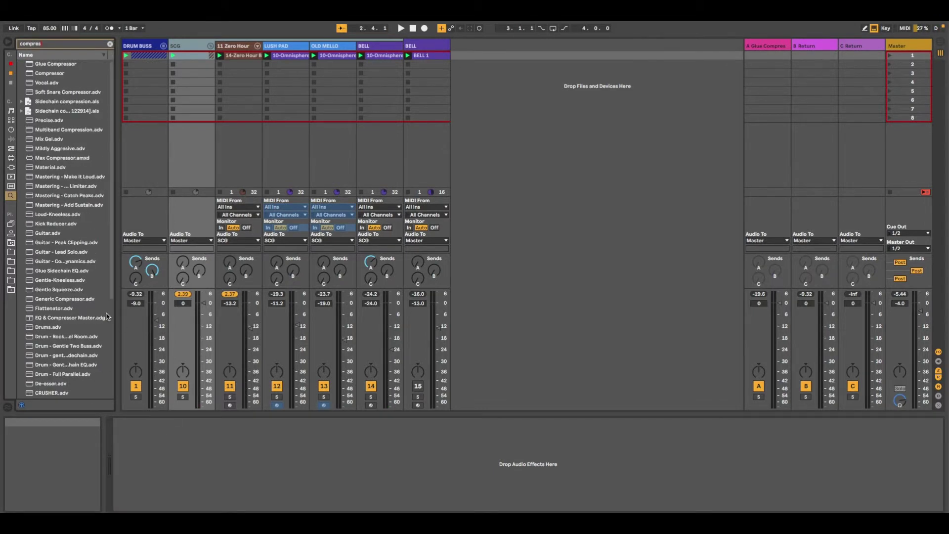
{"action": "left_click_drag", "start_coordinate": [50, 76], "coordinate": [181, 48]}
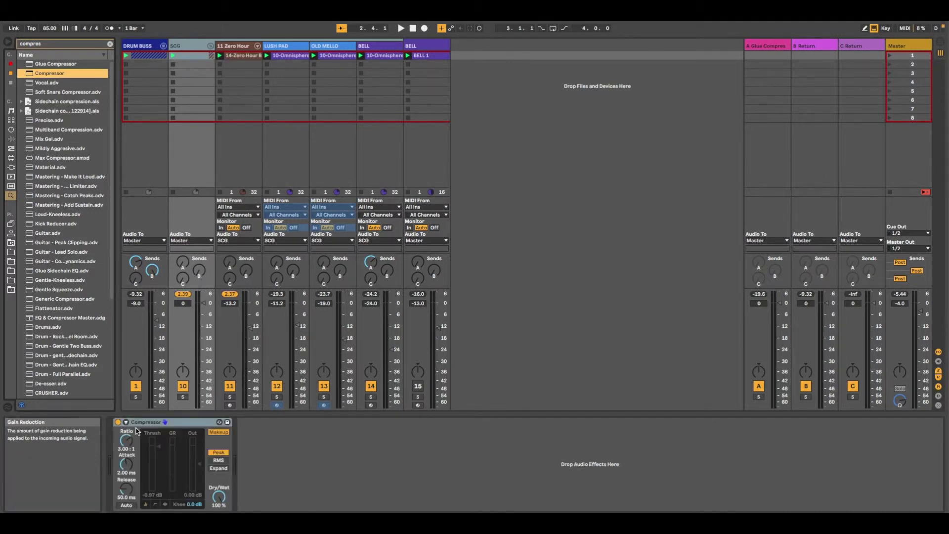
Enable the compressor's external sidechain with 2-Kit-DirectNatural as its audio source
{"action": "left_click", "coordinate": [127, 423]}
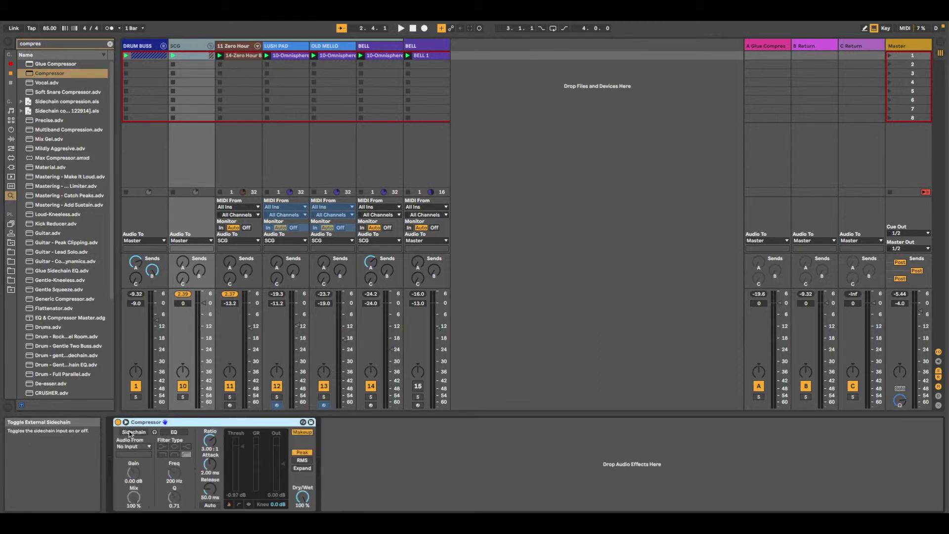
{"action": "left_click", "coordinate": [131, 432]}
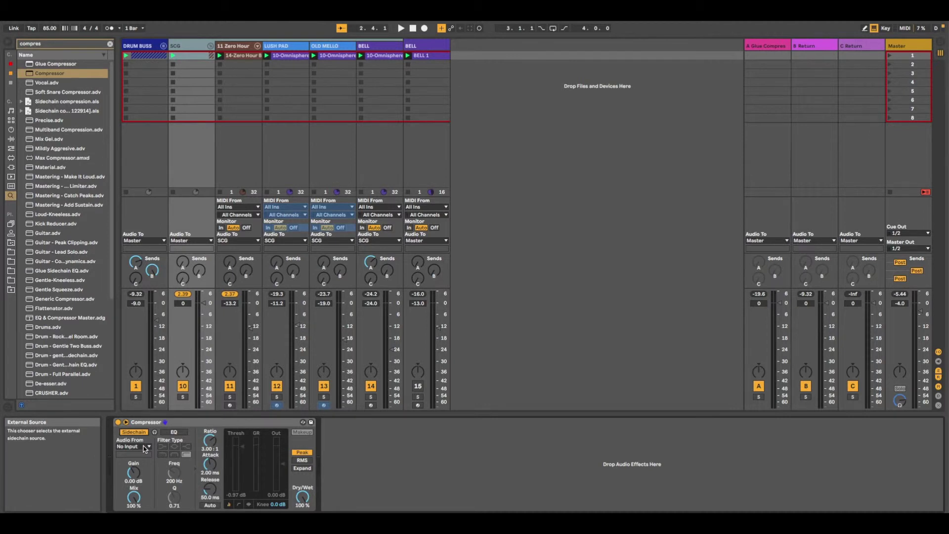
{"action": "left_click", "coordinate": [146, 449]}
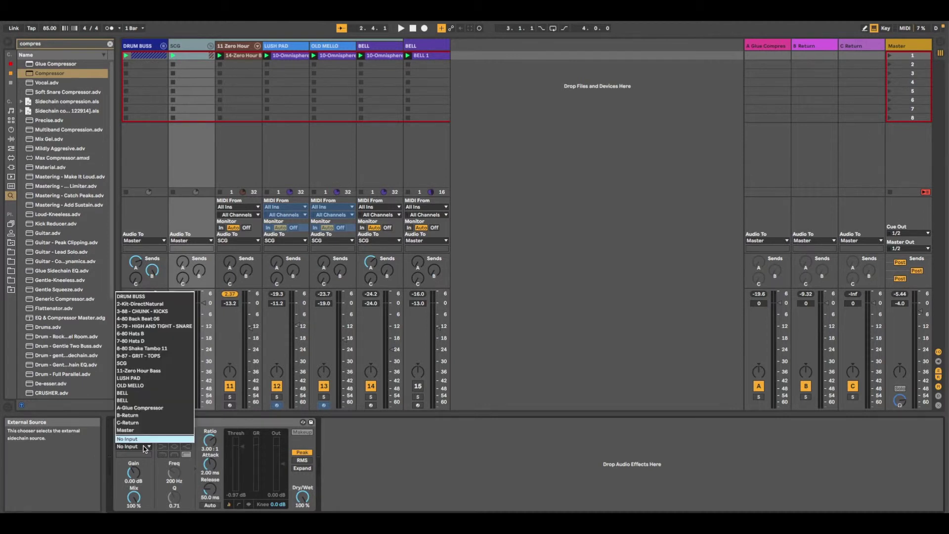
{"action": "left_click", "coordinate": [135, 305]}
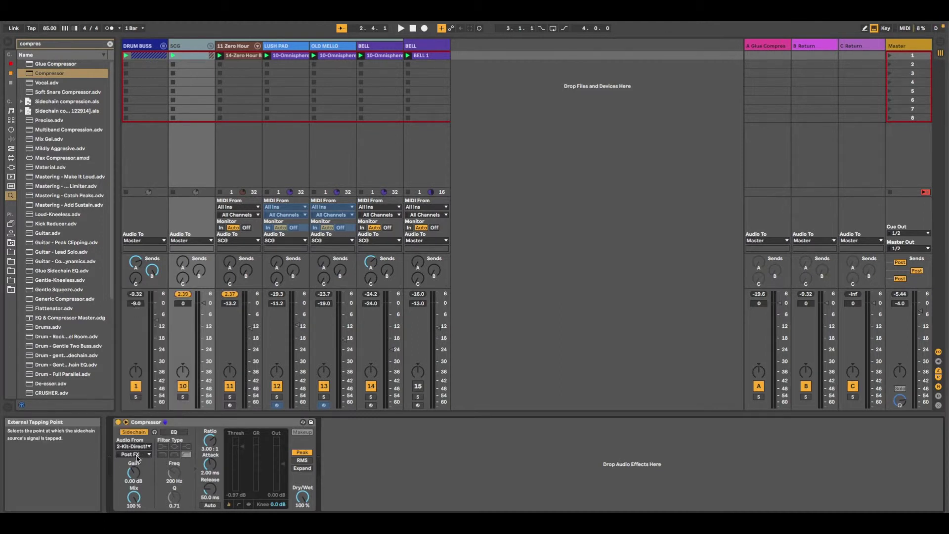
Set the sidechain tapping point to Kit-DirectNatural | Massive 5 Layered Kick -Click Attack - Big | Post FX
{"action": "left_click", "coordinate": [137, 455]}
{"action": "left_click", "coordinate": [137, 456]}
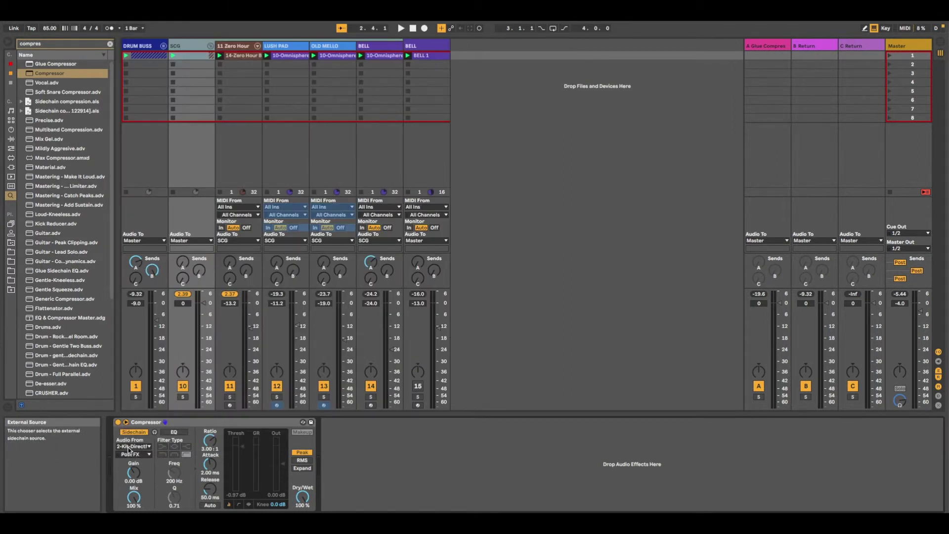
{"action": "left_click", "coordinate": [130, 447]}
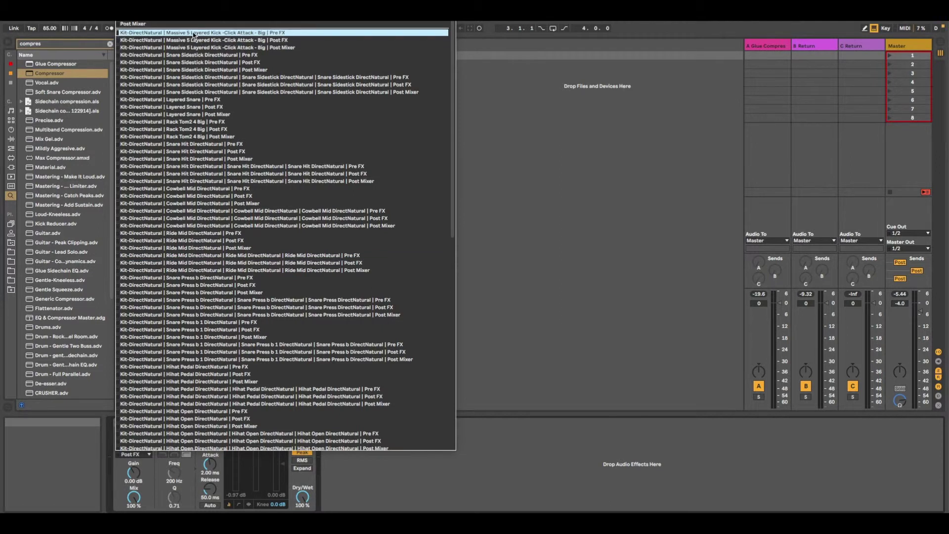
{"action": "left_click", "coordinate": [243, 41]}
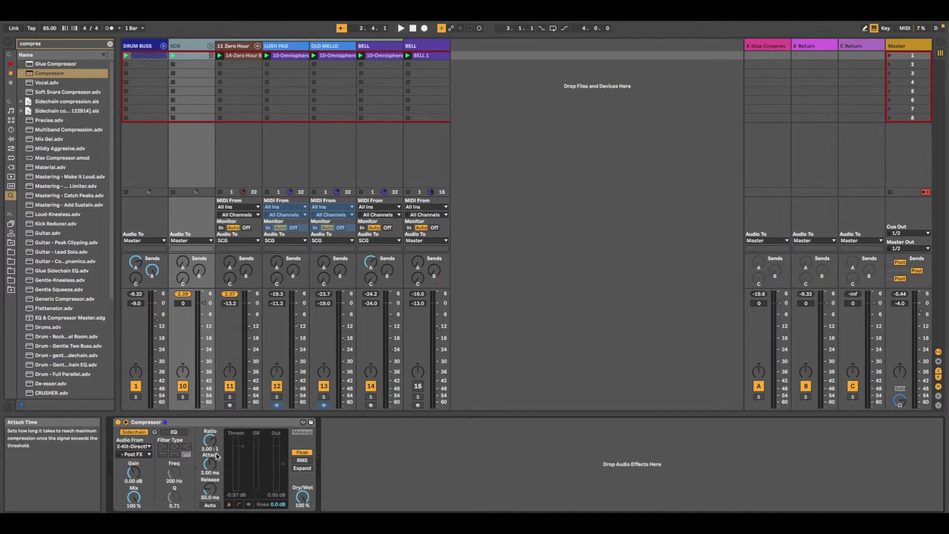
Set the SCG compressor's threshold to about -11.2 dB and its ratio to inf:1 while checking playback
{"action": "key", "text": "space"}
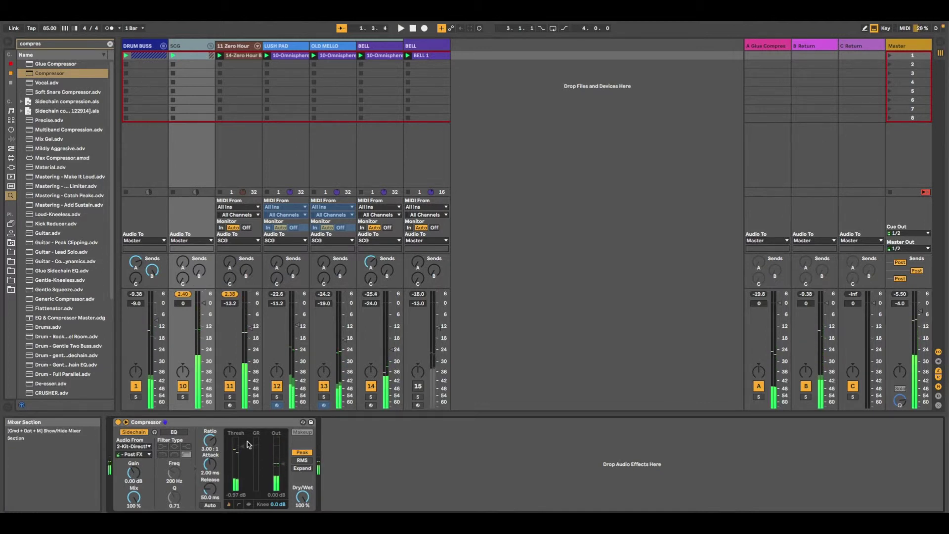
{"action": "left_click_drag", "start_coordinate": [243, 446], "coordinate": [243, 459]}
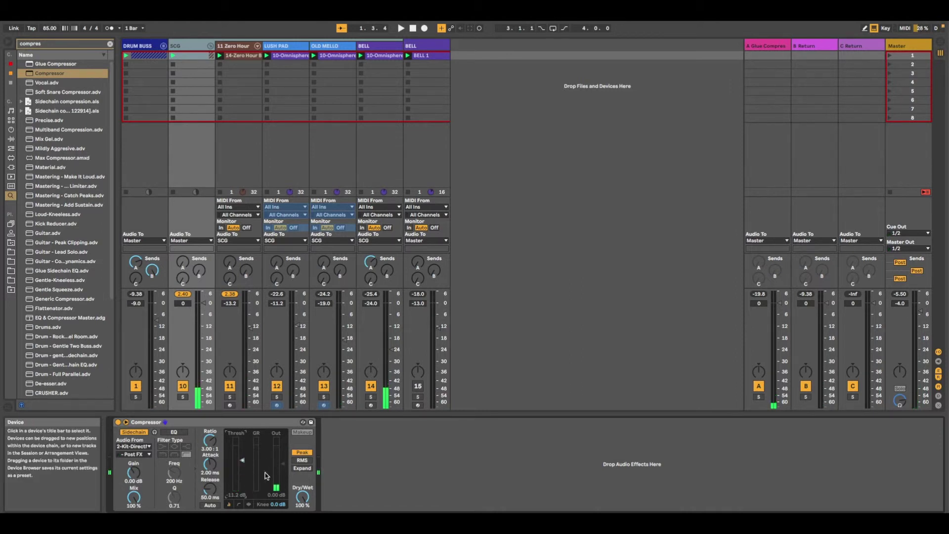
{"action": "key", "text": "space"}
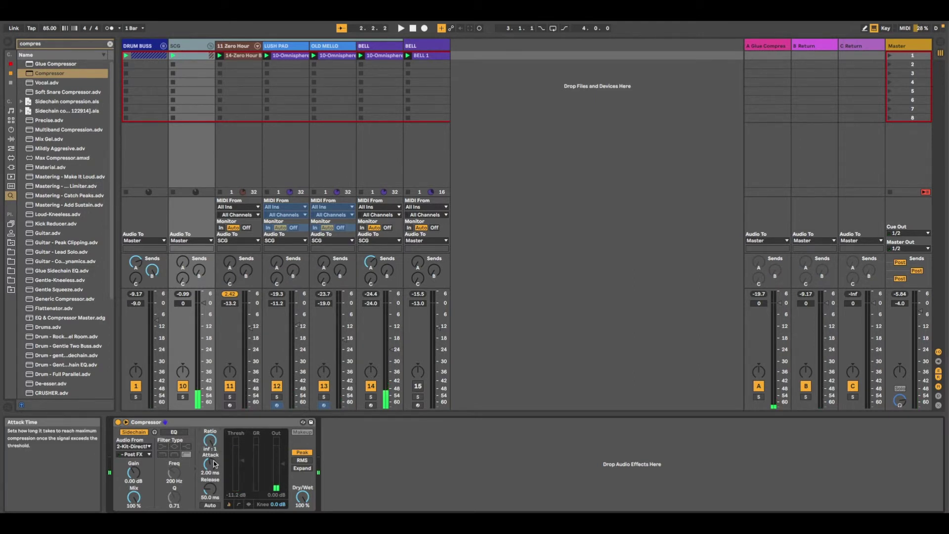
Set the compressor's attack to 0.01 ms and play the session to check the gain reduction
{"action": "key", "text": "space"}
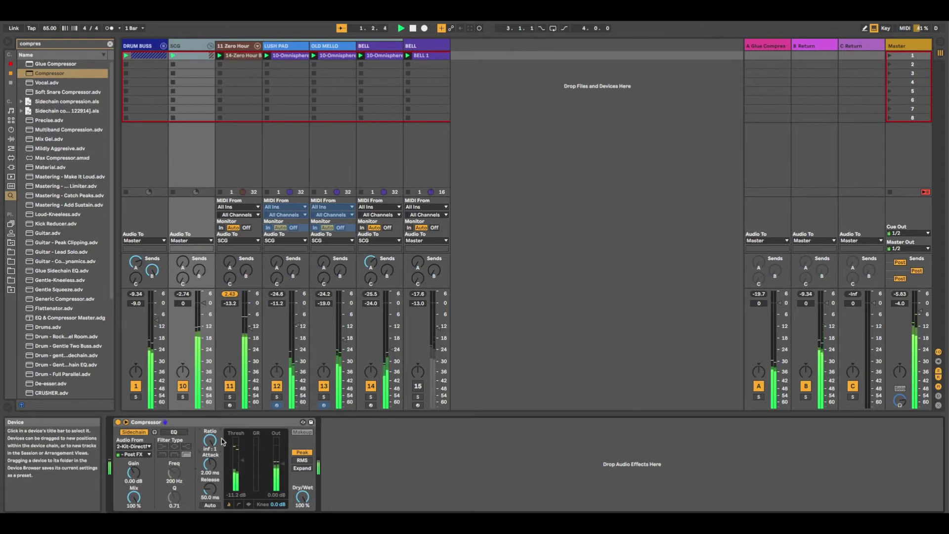
{"action": "key", "text": "space"}
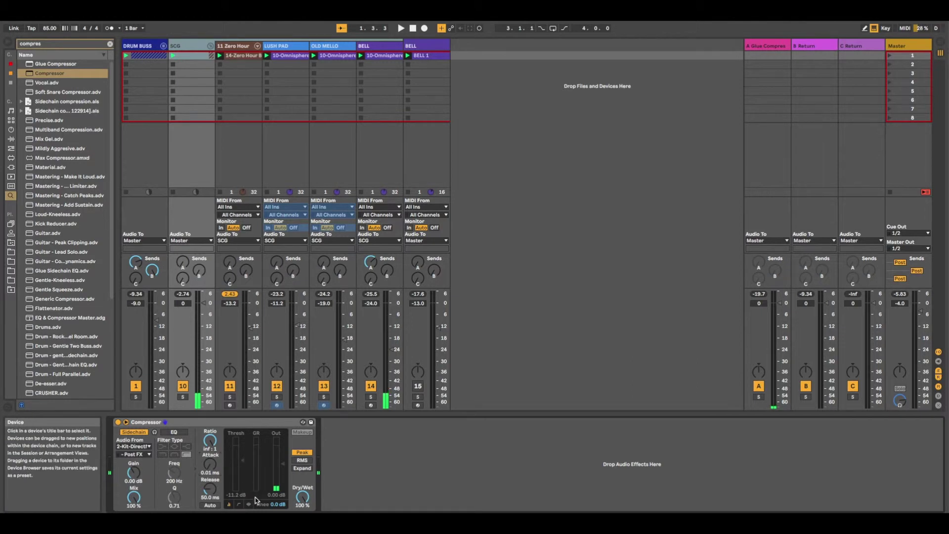
{"action": "key", "text": "space"}
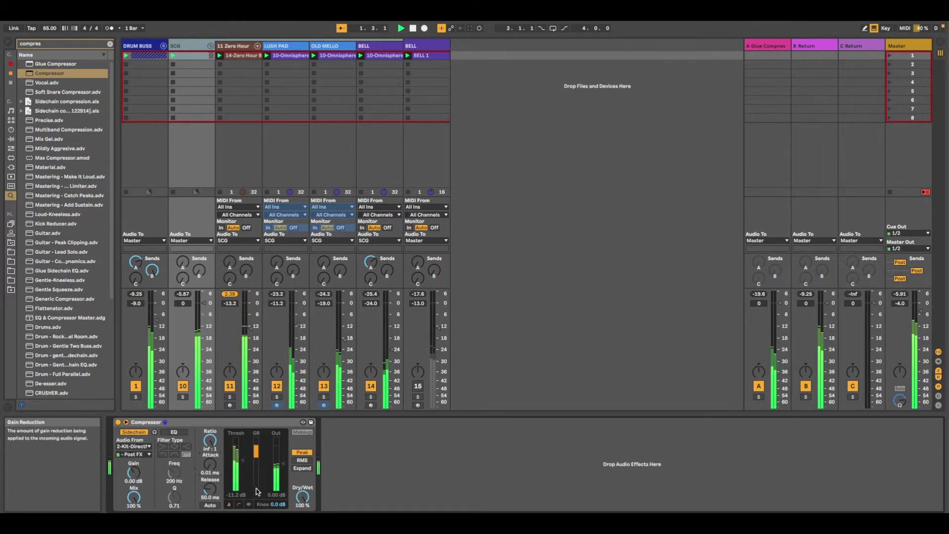
{"action": "key", "text": "space"}
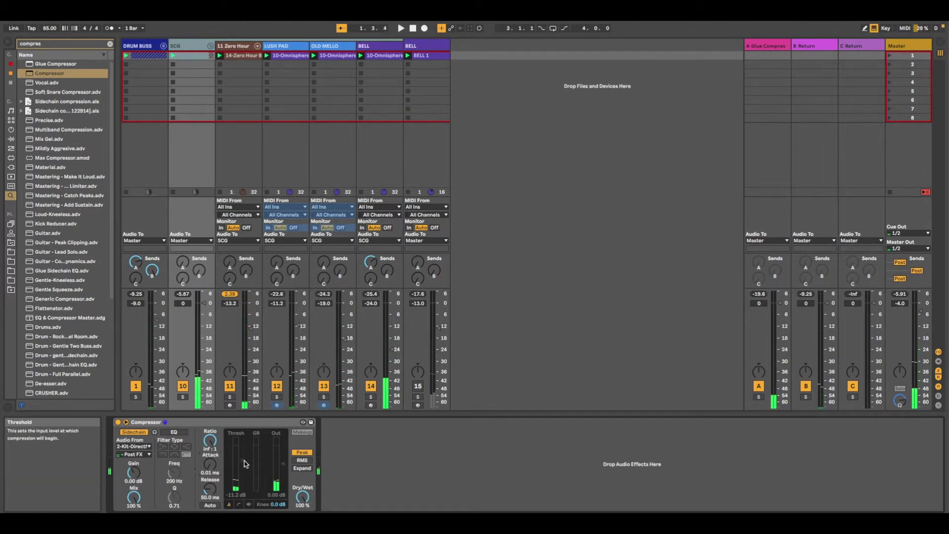
Set the compressor's threshold to about -20.1 dB and its release to 250 ms, checking the ducking in playback
{"action": "left_click_drag", "start_coordinate": [244, 461], "coordinate": [244, 473]}
{"action": "key", "text": "space"}
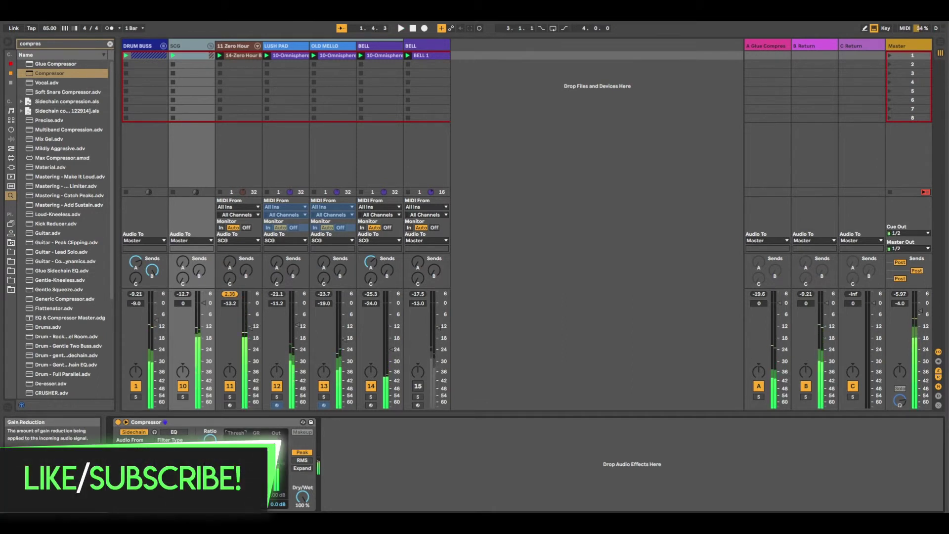
{"action": "key", "text": "space"}
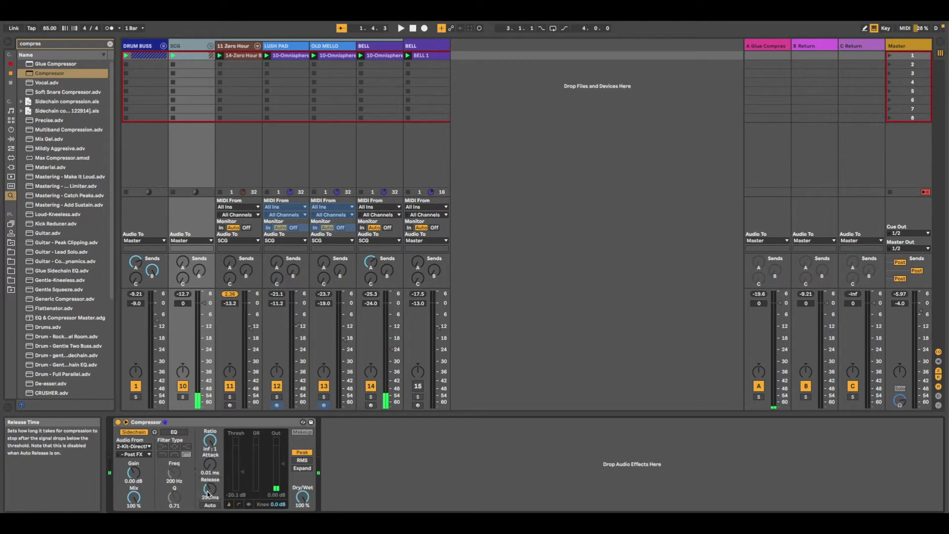
{"action": "key", "text": "space"}
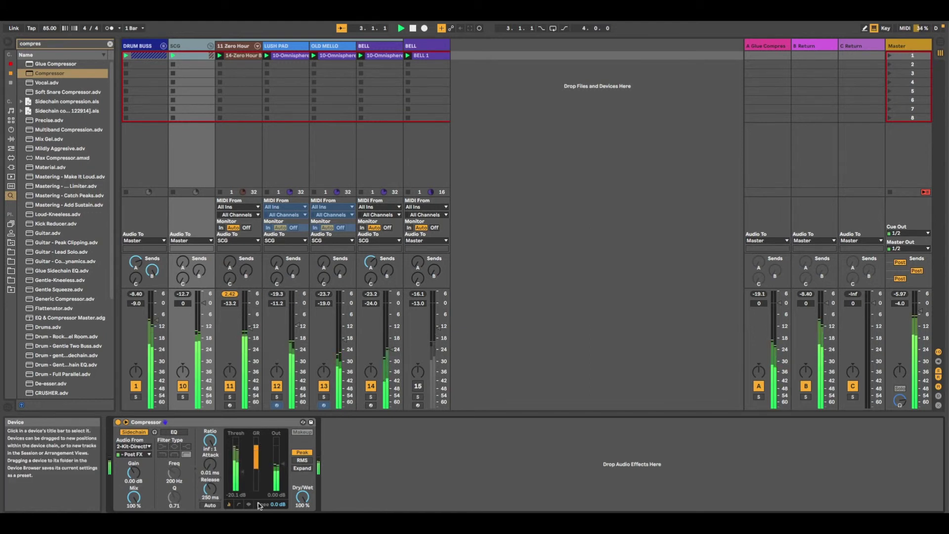
Set the SCG compressor's release to 230 ms and play the session to check the ducking
{"action": "key", "text": "space"}
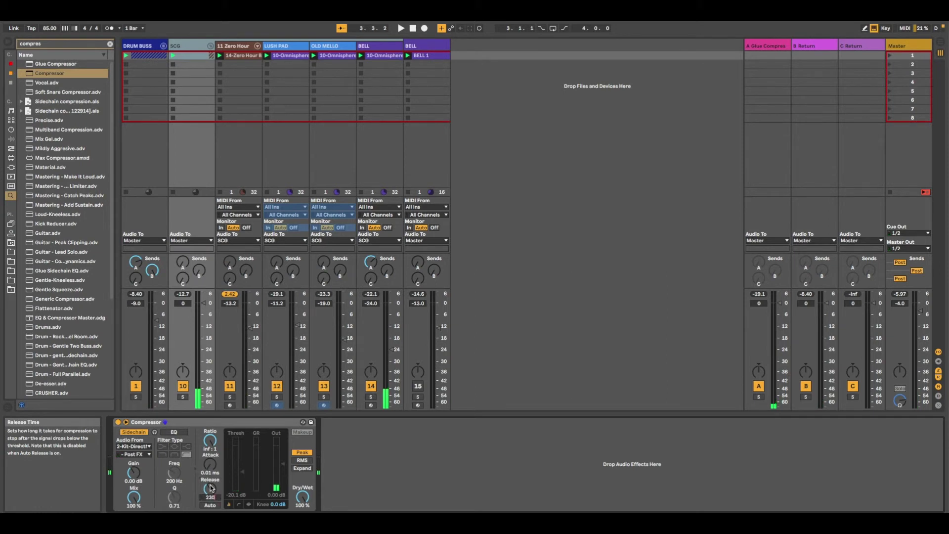
{"action": "key", "text": "space"}
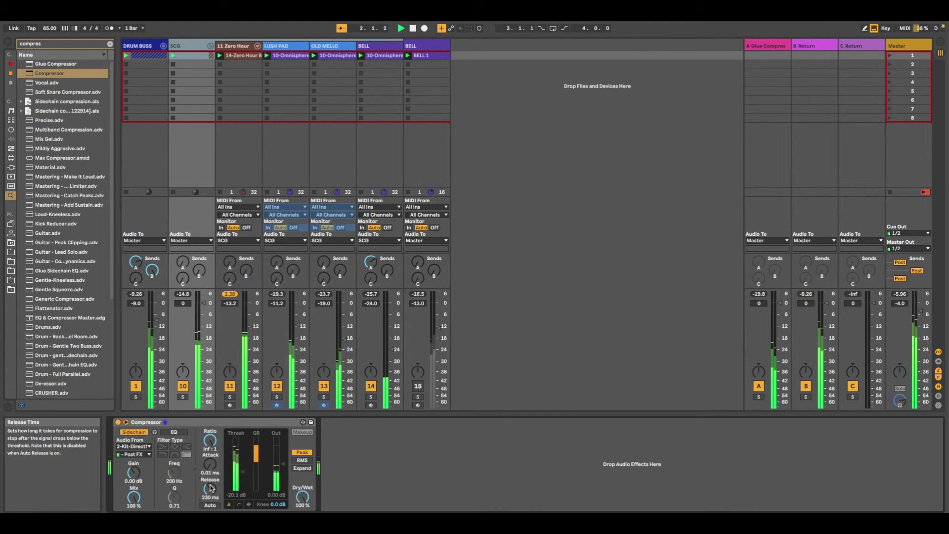
{"action": "key", "text": "space"}
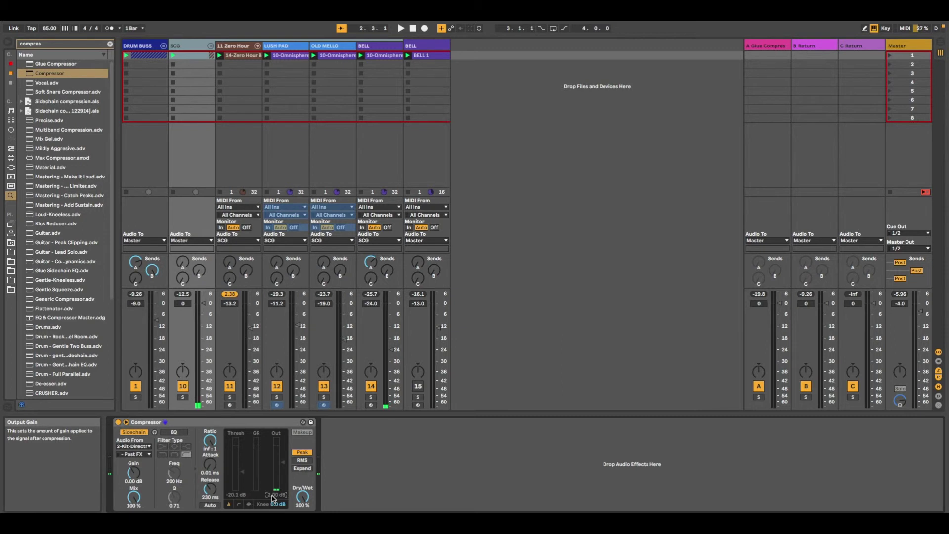
Set the compressor's output gain to 2.00 dB and the LUSH PAD track volume to -10.0 dB, checking the balance in playback
{"action": "key", "text": "space"}
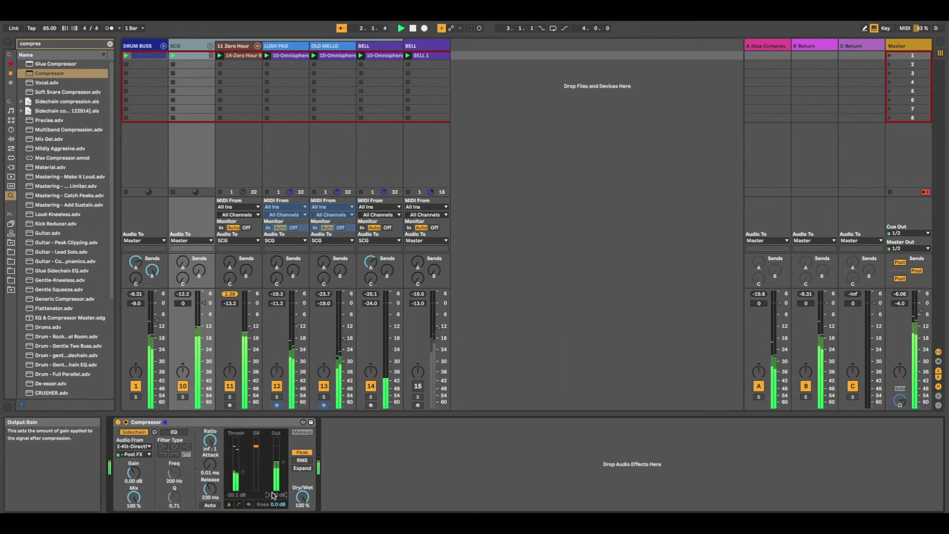
{"action": "key", "text": "space"}
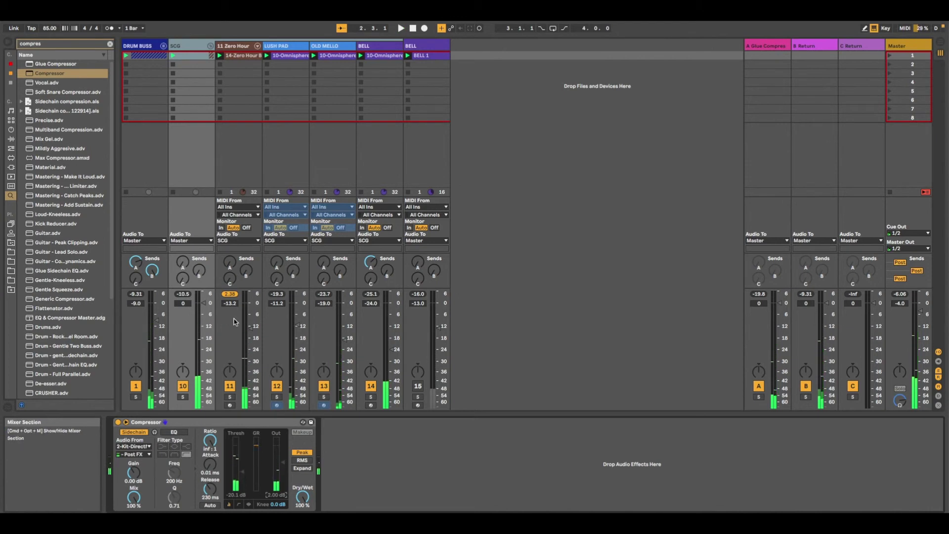
{"action": "key", "text": "space"}
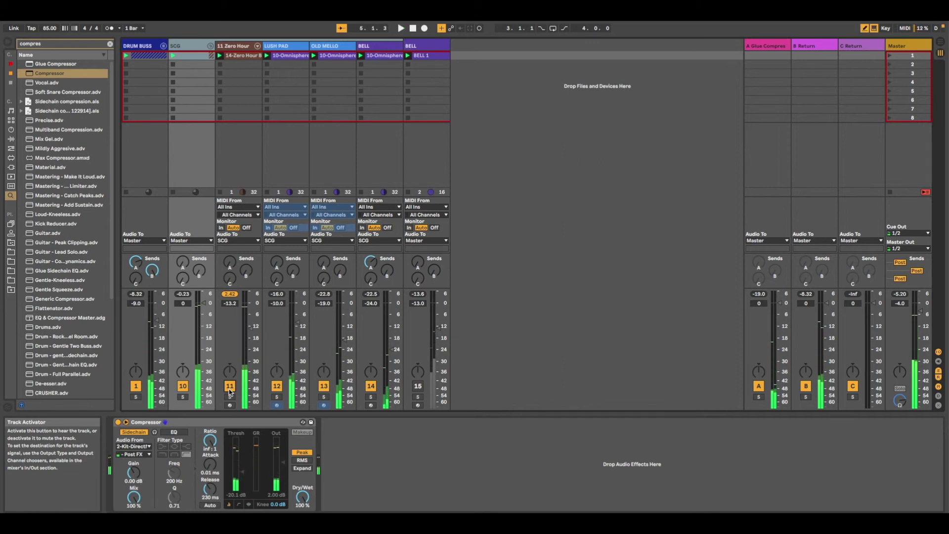
{"action": "key", "text": "space"}
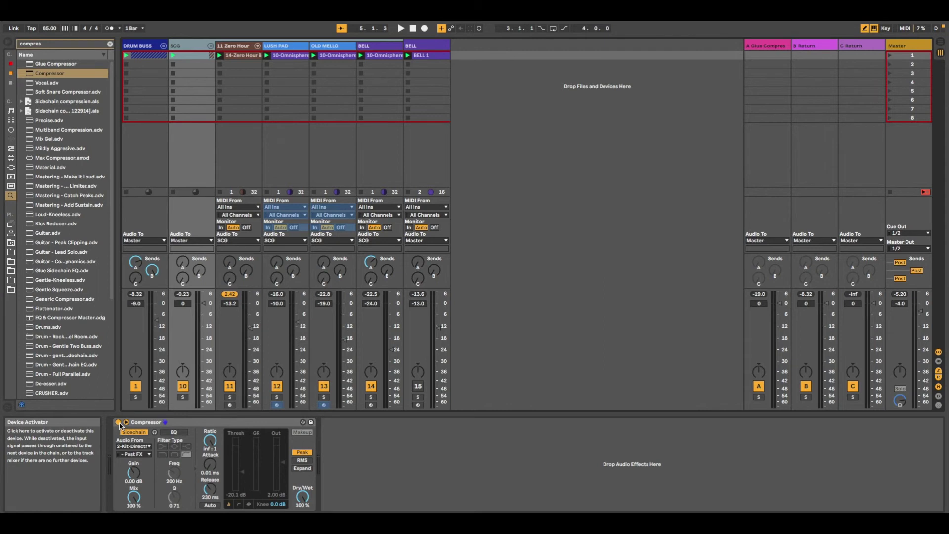
Compare playback with the SCG compressor bypassed and re-enabled
{"action": "left_click", "coordinate": [119, 423]}
{"action": "key", "text": "space"}
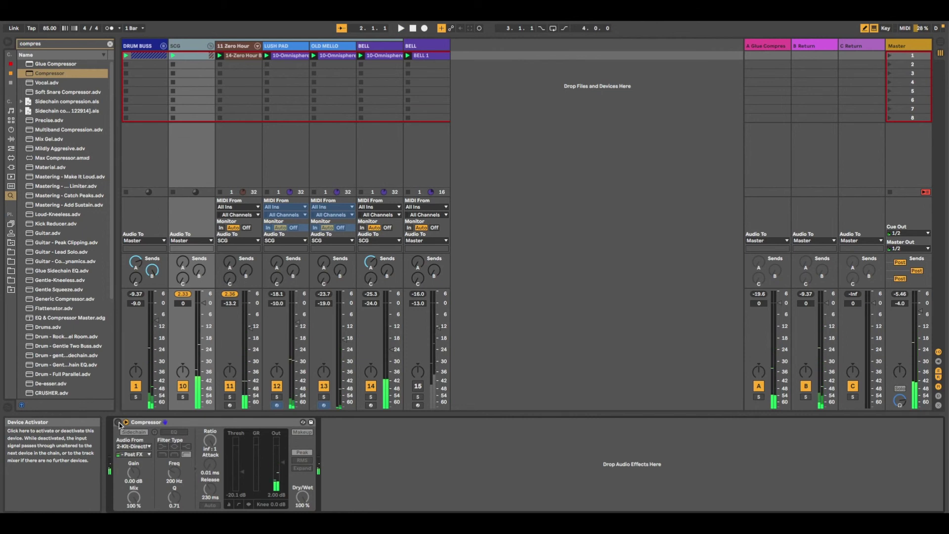
{"action": "left_click", "coordinate": [119, 423]}
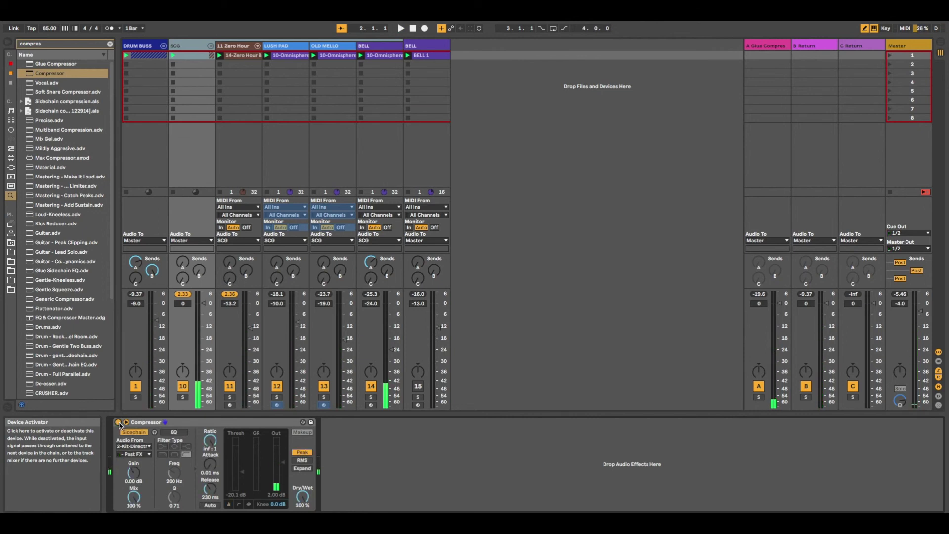
{"action": "key", "text": "space"}
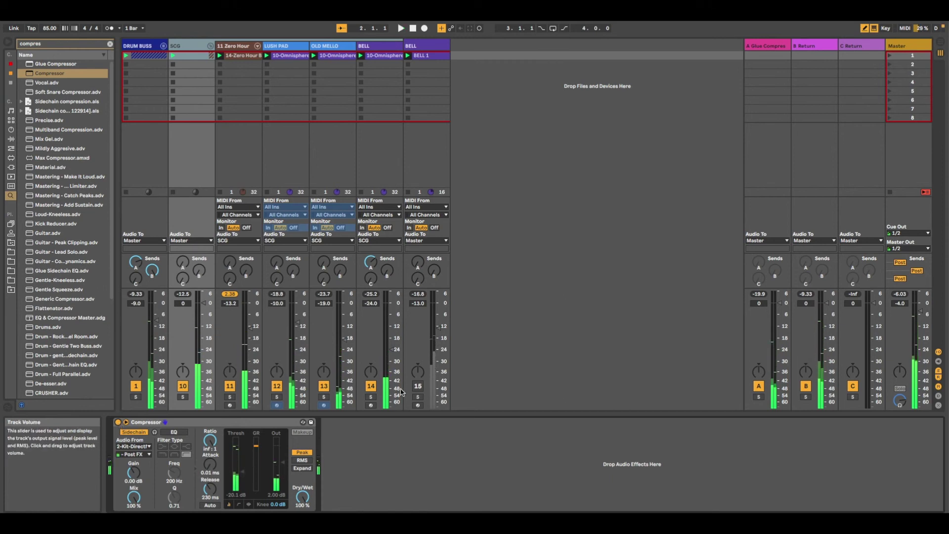
Activate the muted BELL track, number 15
{"action": "left_click", "coordinate": [418, 386]}
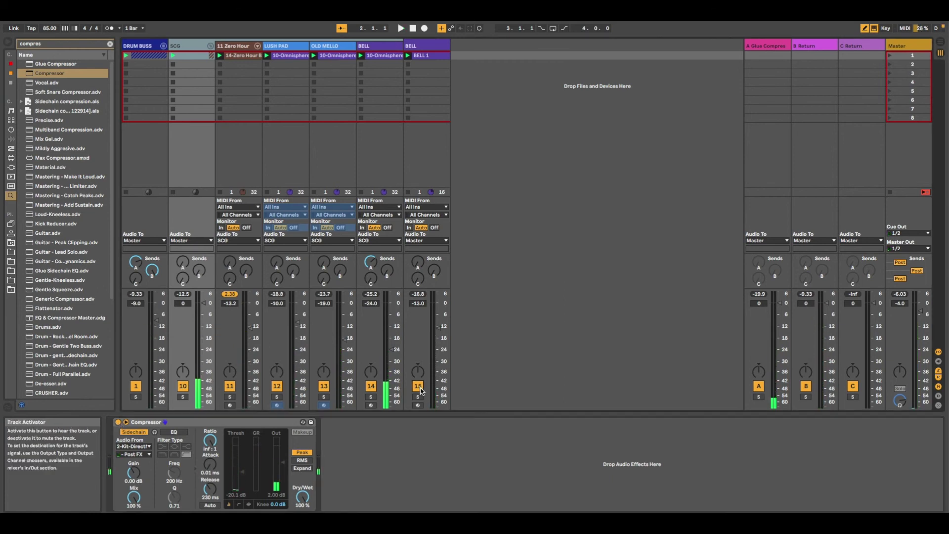